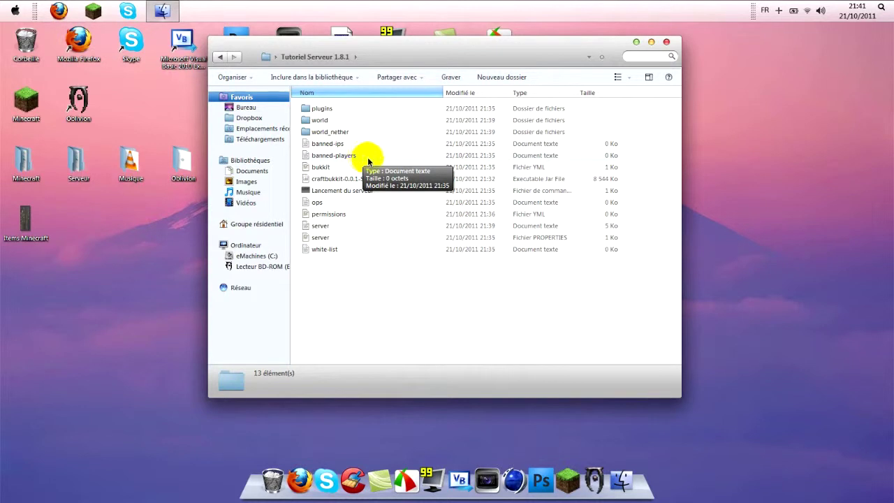
# Open the bukkit YML file from the Tutoriel Serveur 1.8.1 folder in Notepad++
pyautogui.click(320, 167)
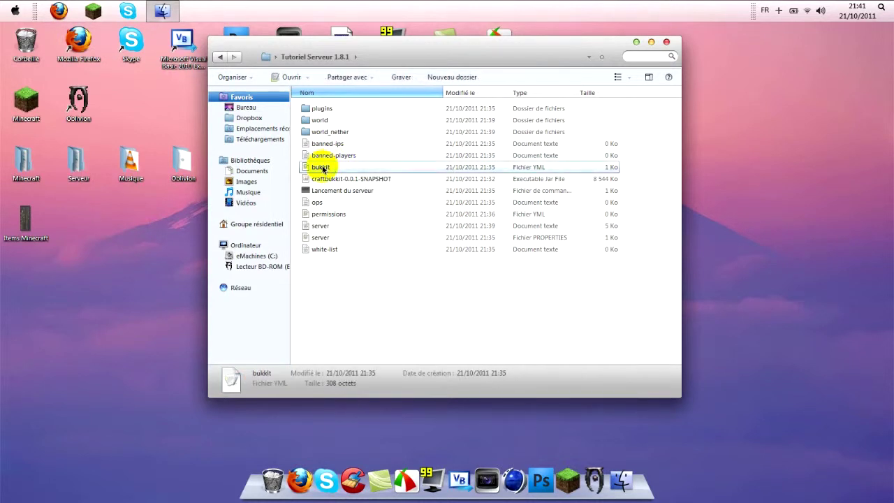
pyautogui.rightClick(320, 168)
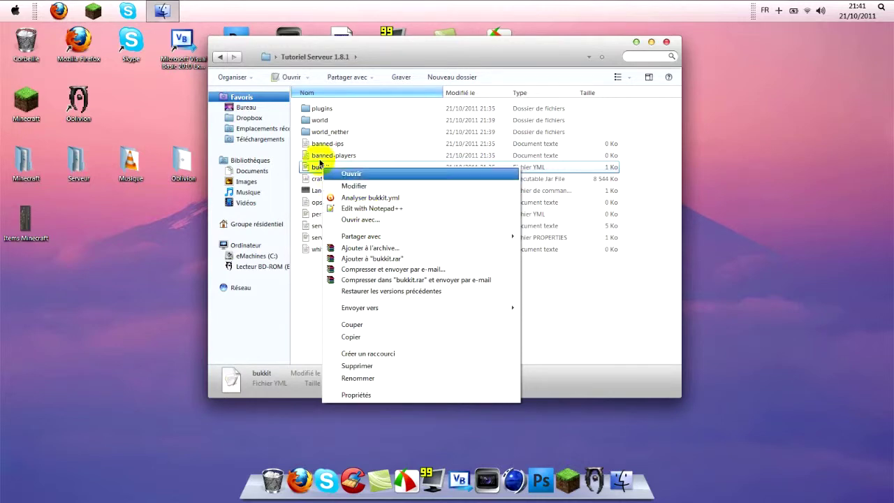
pyautogui.click(353, 209)
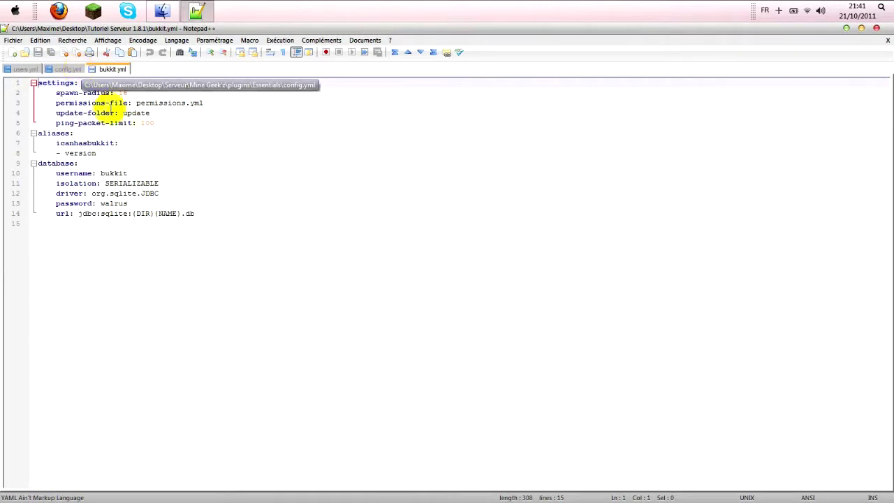
# Set spawn-radius to 1 in the bukkit settings, then save the file and close the editor
pyautogui.moveTo(134, 93); pyautogui.dragTo(124, 93)
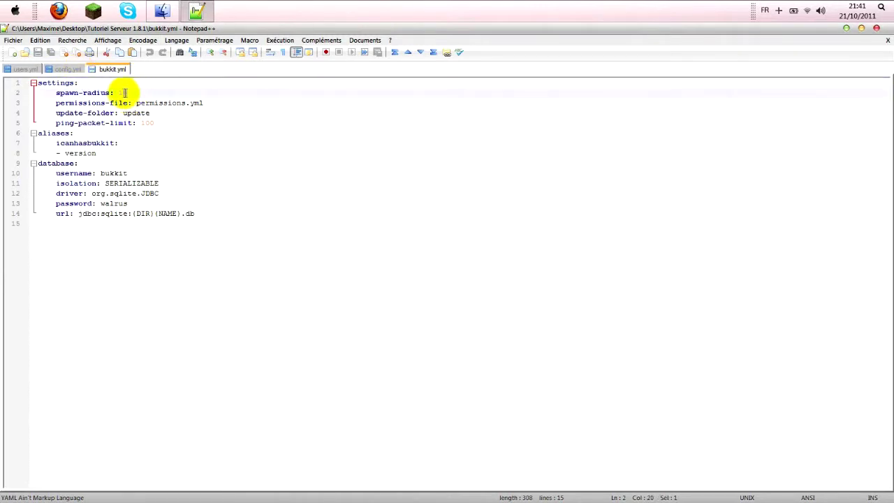
pyautogui.press('BackSpace')
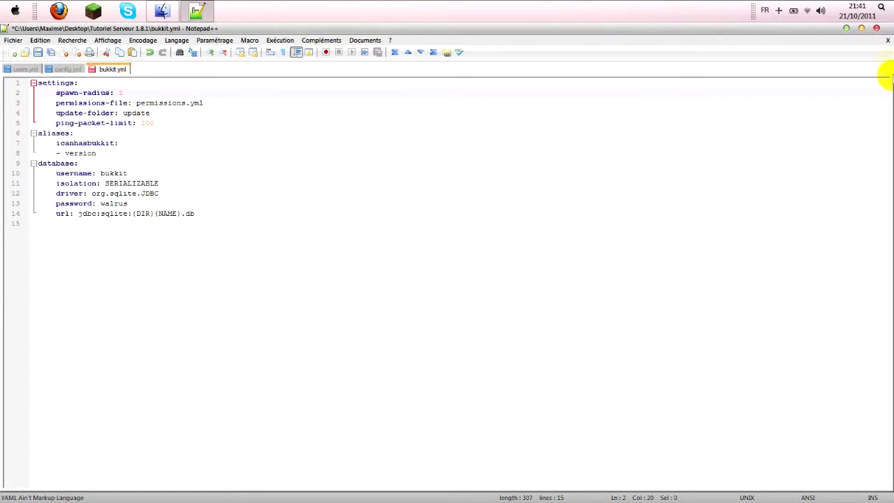
pyautogui.click(38, 52)
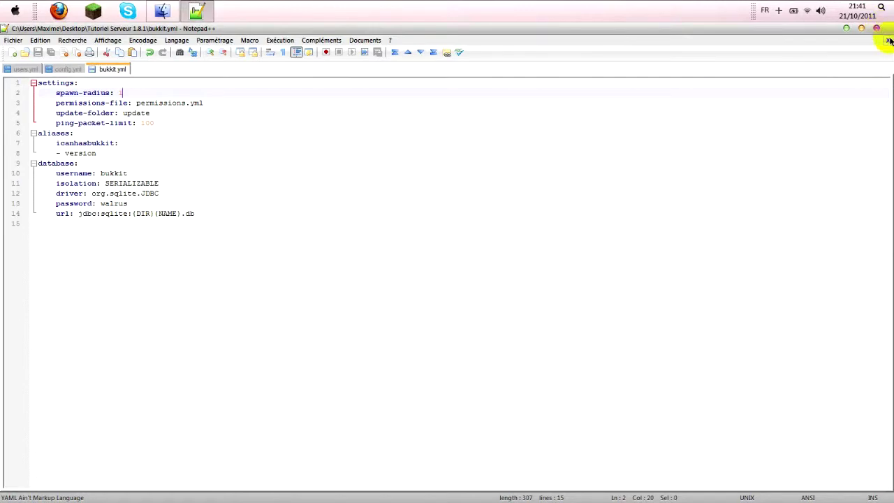
pyautogui.click(883, 32)
pyautogui.click(880, 35)
pyautogui.click(877, 29)
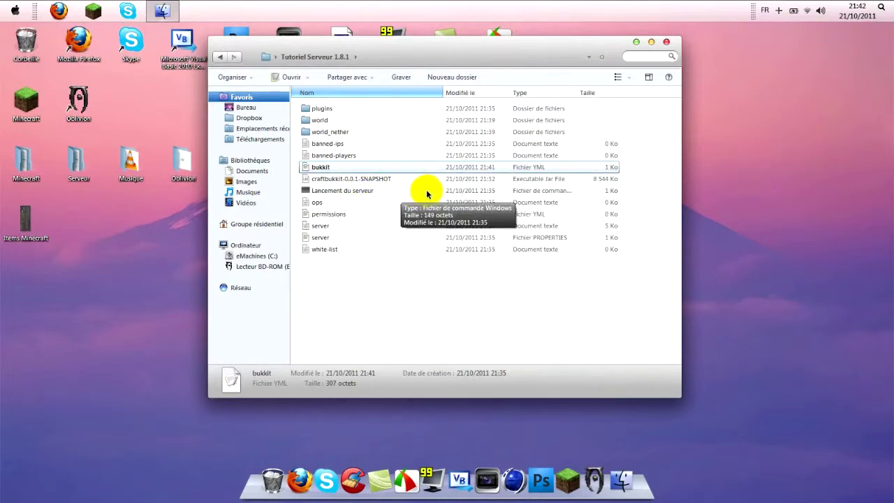
# Add the operator's player name to the ops text file, saving and closing it
pyautogui.doubleClick(331, 201)
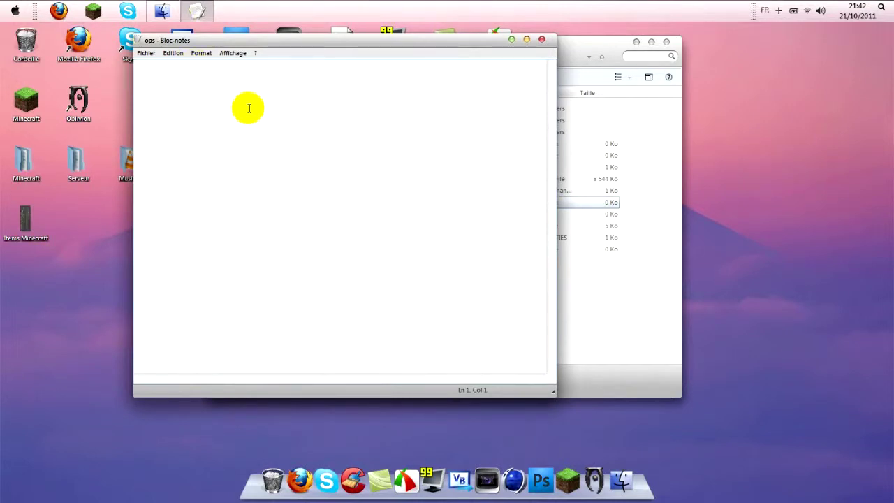
pyautogui.write('xWaRv7')
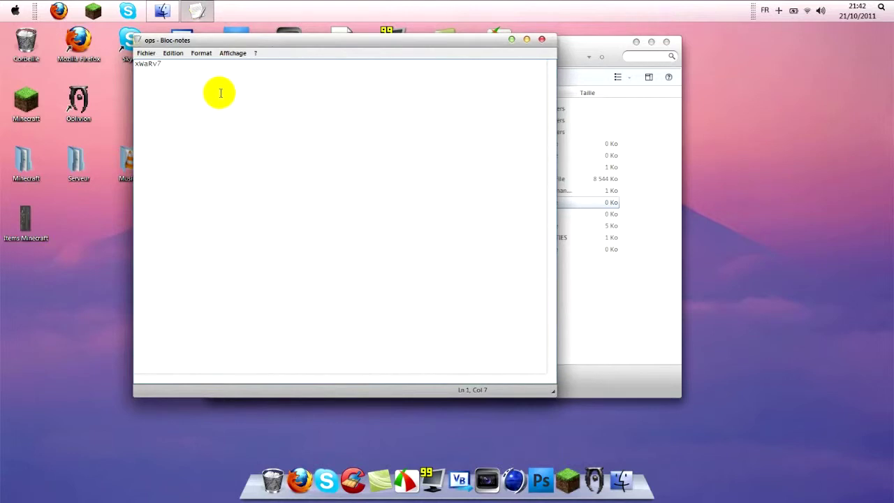
pyautogui.click(146, 53)
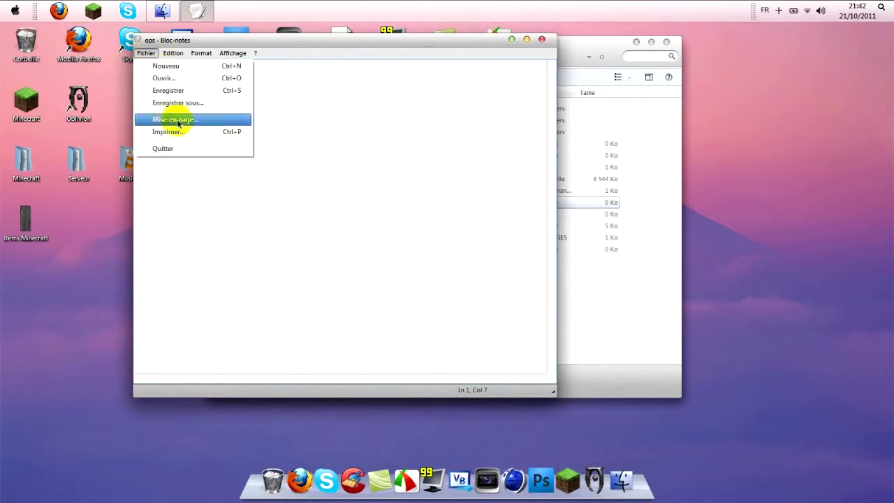
pyautogui.click(165, 90)
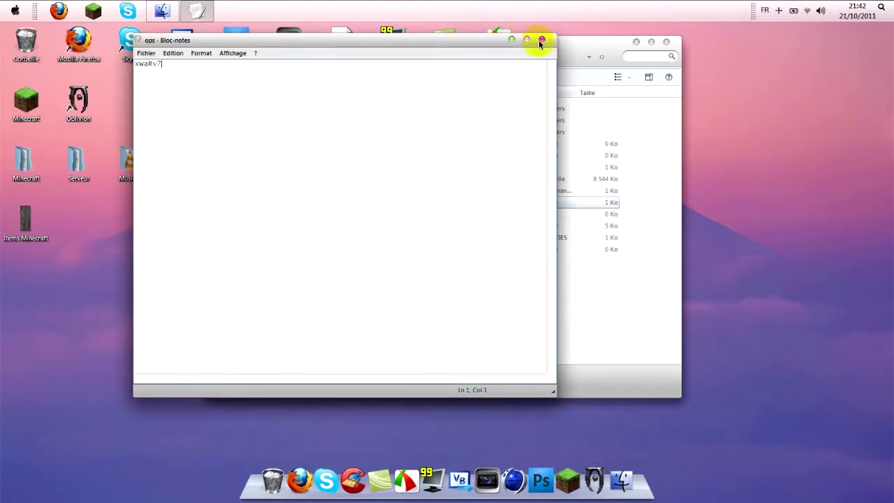
pyautogui.click(542, 42)
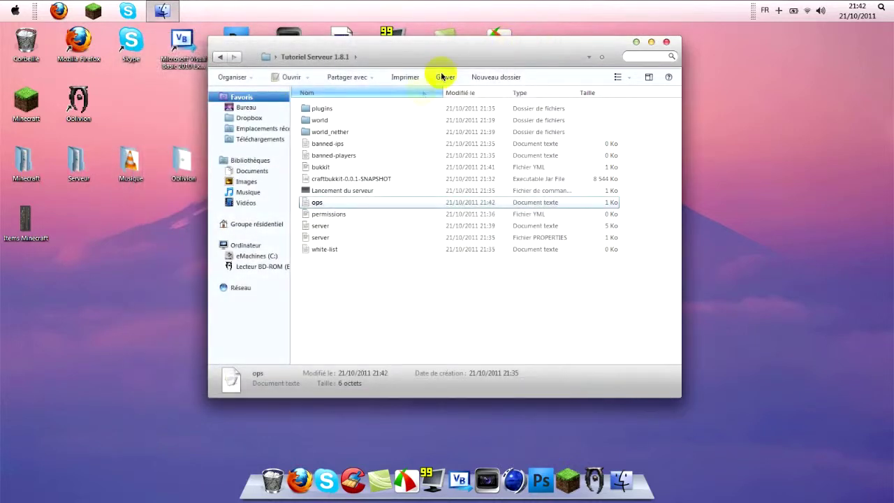
# Open the server PROPERTIES file in the text editor and review its two header comment lines
pyautogui.click(338, 227)
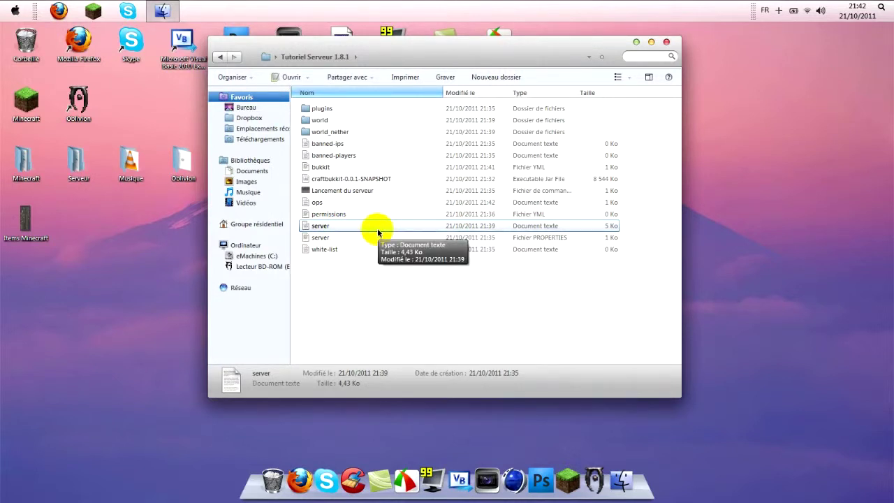
pyautogui.click(362, 238)
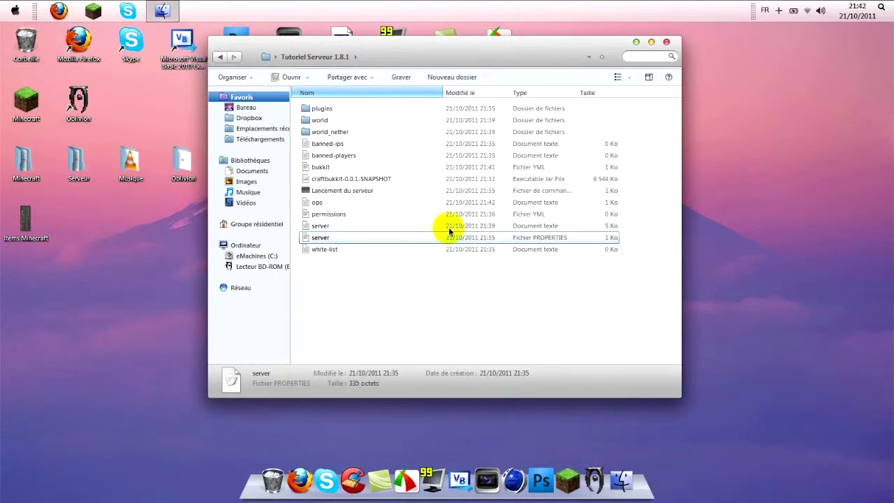
pyautogui.doubleClick(519, 241)
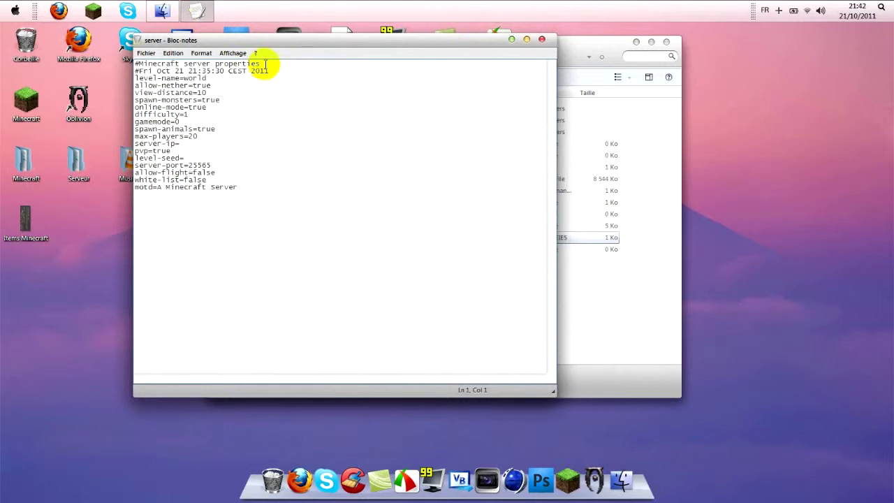
pyautogui.moveTo(260, 64); pyautogui.dragTo(115, 64)
pyautogui.moveTo(279, 70); pyautogui.dragTo(138, 77)
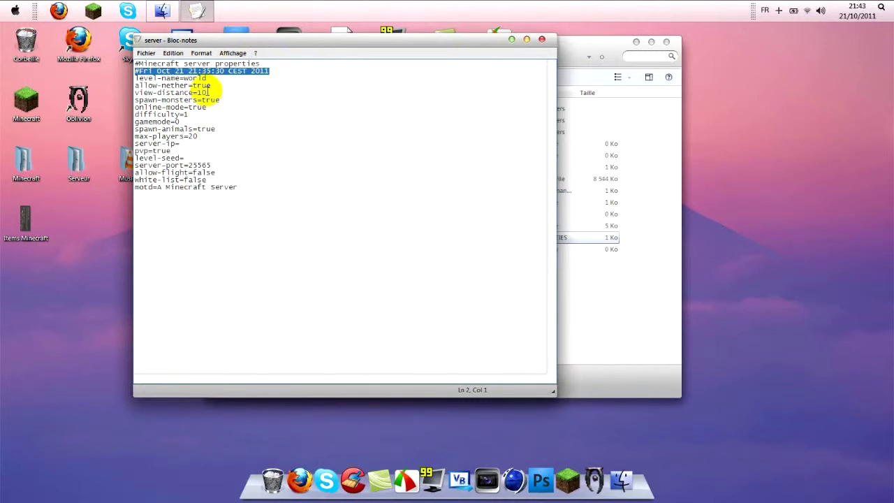
# Try lol as the level-name, and restore it to world after checking the server folder
pyautogui.moveTo(213, 79); pyautogui.dragTo(184, 78)
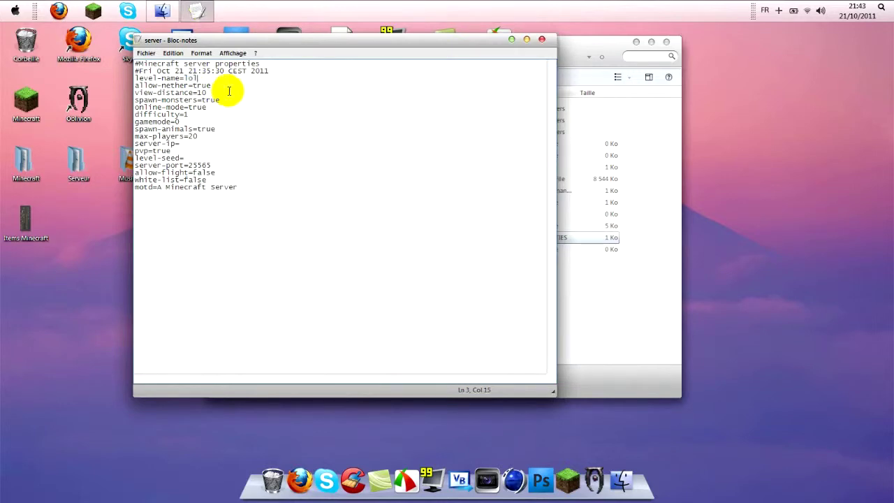
pyautogui.click(653, 298)
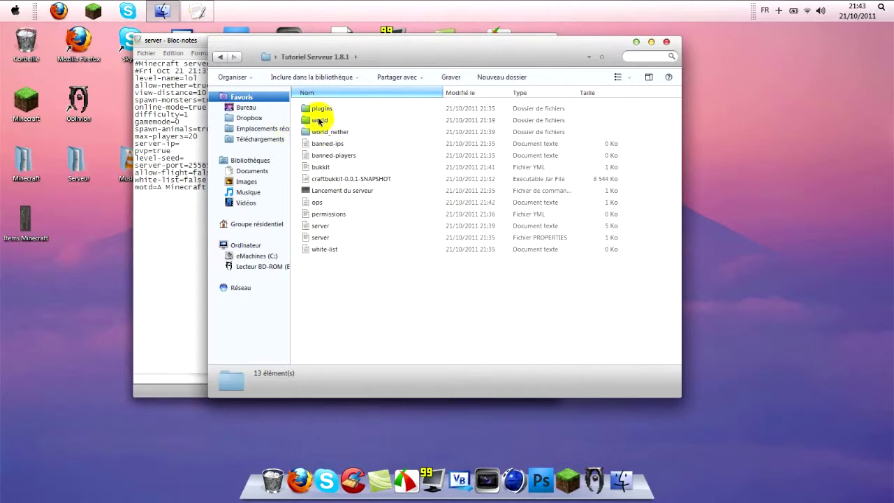
pyautogui.click(192, 40)
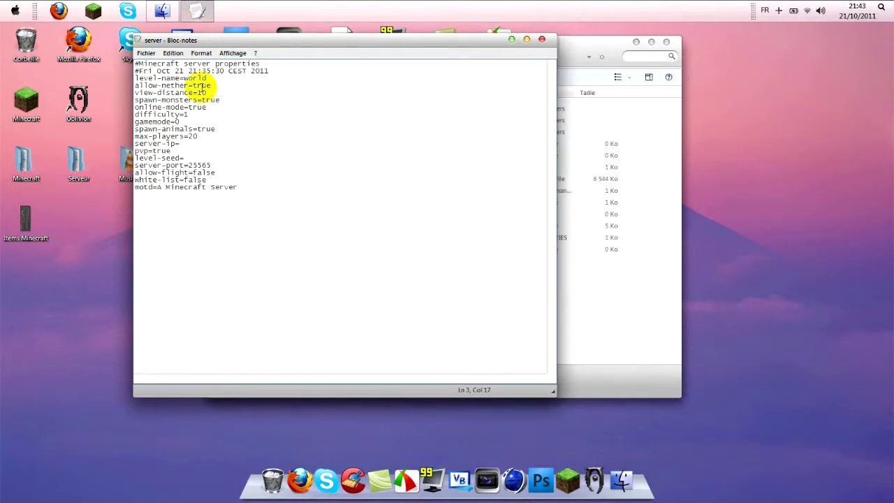
# Review the allow-nether, view-distance and spawn-monsters settings in the server properties
pyautogui.moveTo(207, 93); pyautogui.dragTo(134, 84)
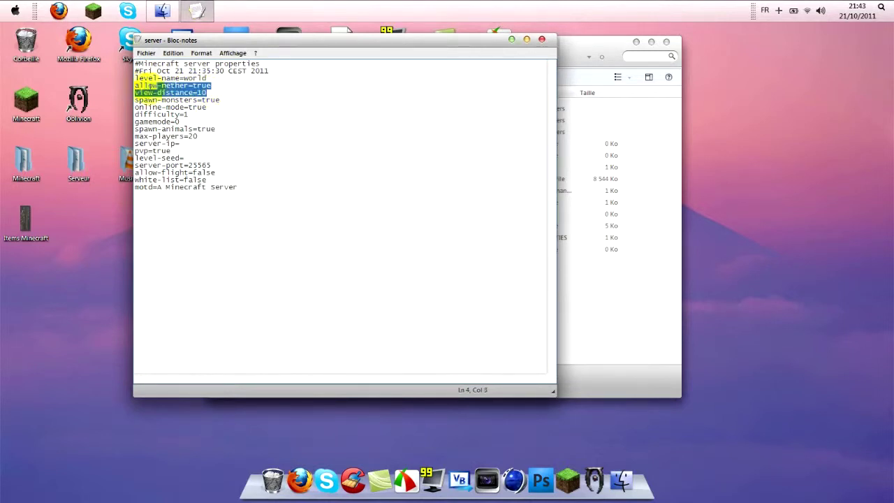
pyautogui.click(224, 80)
pyautogui.moveTo(219, 91); pyautogui.dragTo(139, 93)
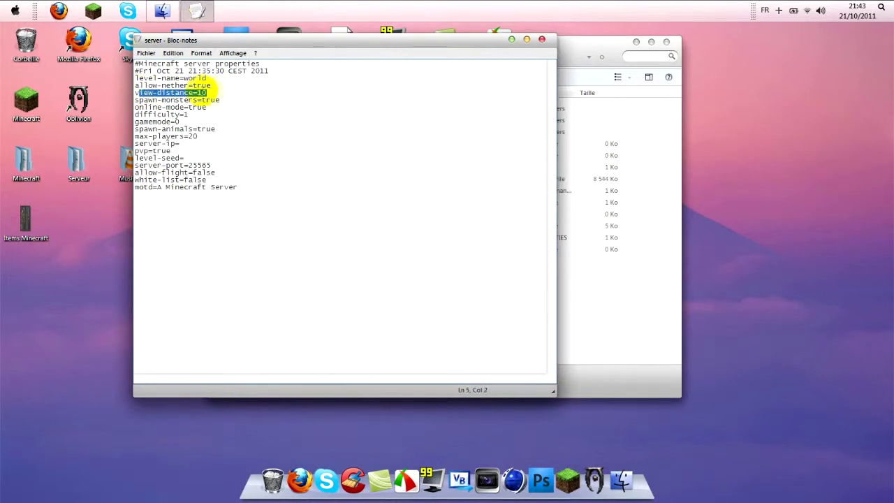
pyautogui.click(209, 92)
pyautogui.moveTo(224, 100); pyautogui.dragTo(138, 101)
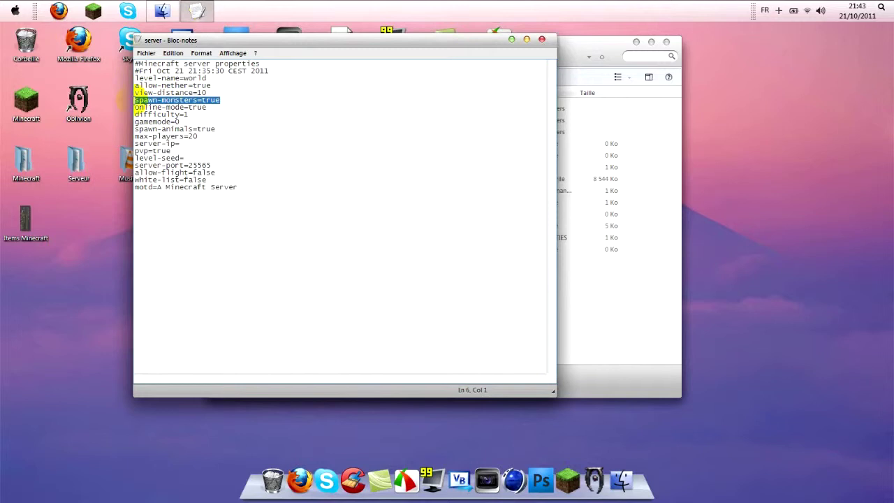
# Set online-mode to false in the server properties and save the file
pyautogui.click(220, 108)
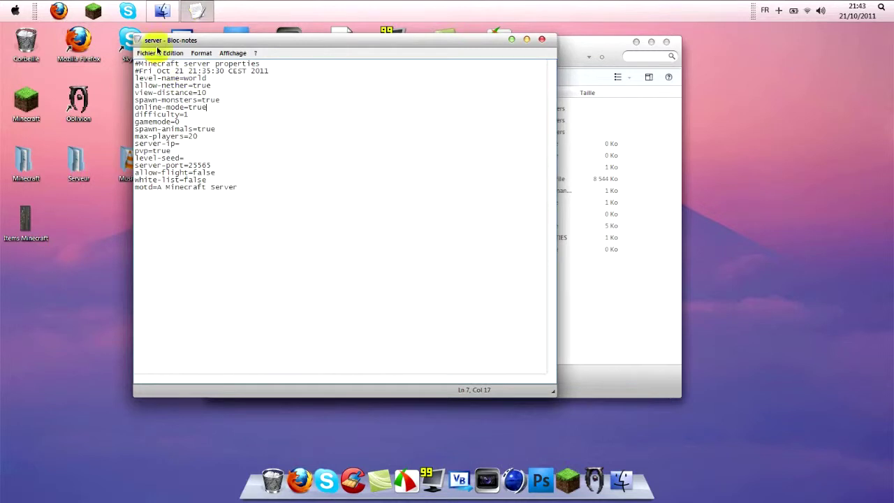
pyautogui.press('BackSpace')
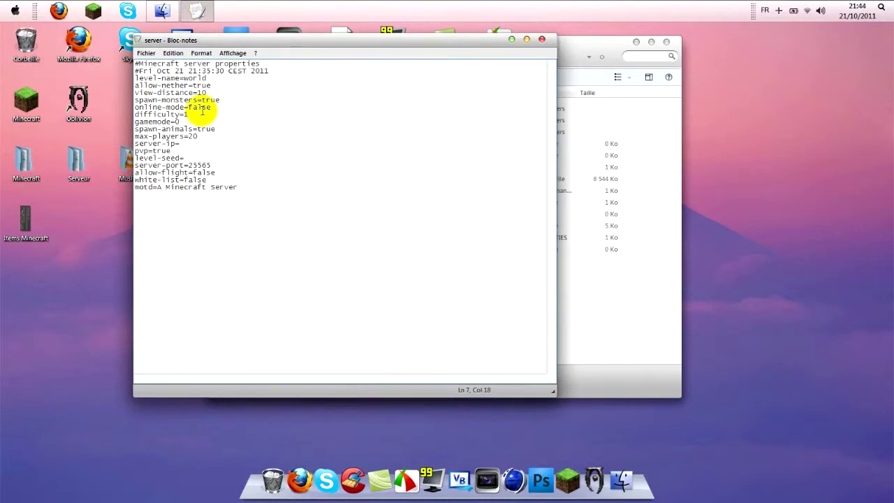
pyautogui.click(145, 54)
pyautogui.click(174, 89)
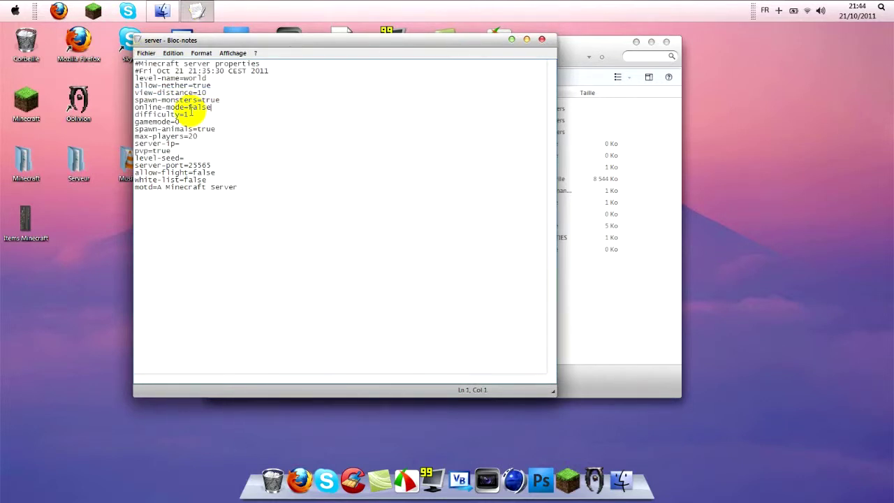
# Review the difficulty, gamemode and spawn-animals settings in the server properties
pyautogui.moveTo(195, 113); pyautogui.dragTo(140, 114)
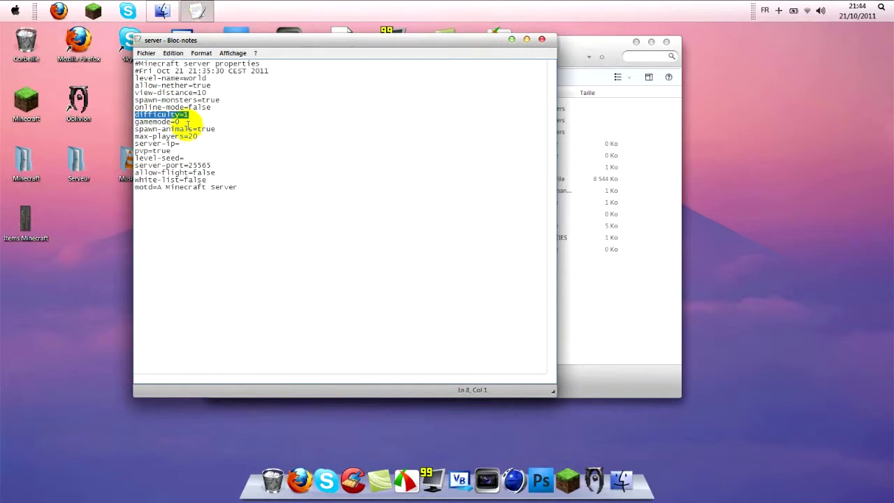
pyautogui.click(186, 121)
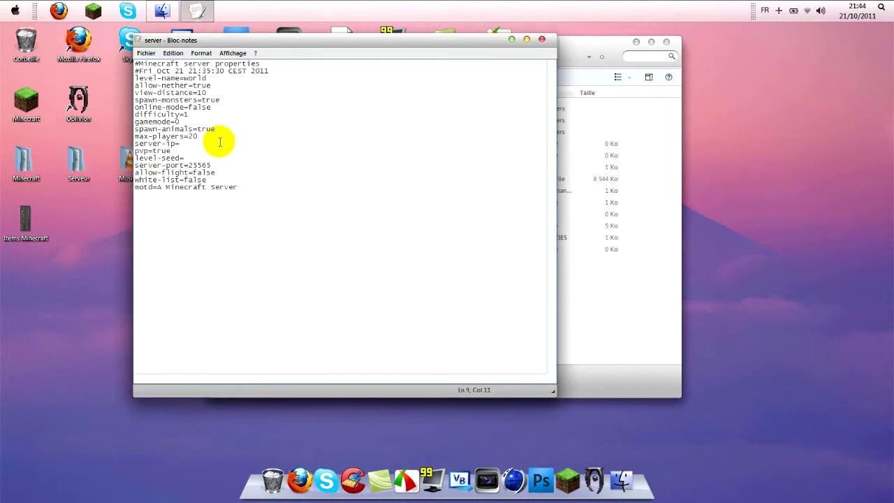
pyautogui.moveTo(218, 130); pyautogui.dragTo(119, 129)
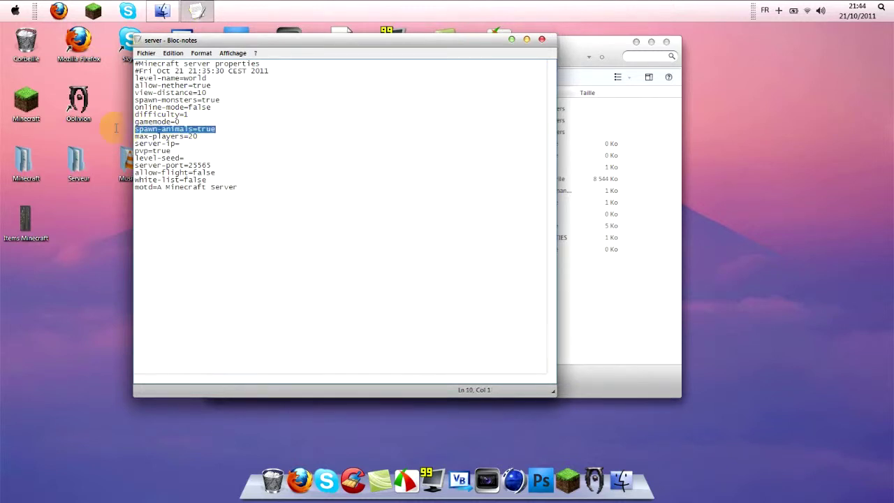
pyautogui.click(217, 130)
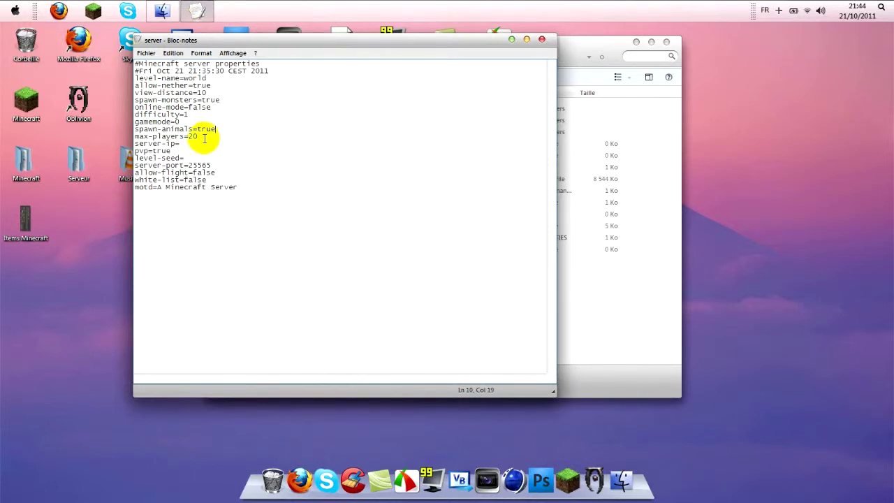
# Set max-players to 8 in the server properties and examine the server-ip line
pyautogui.moveTo(201, 137); pyautogui.dragTo(190, 138)
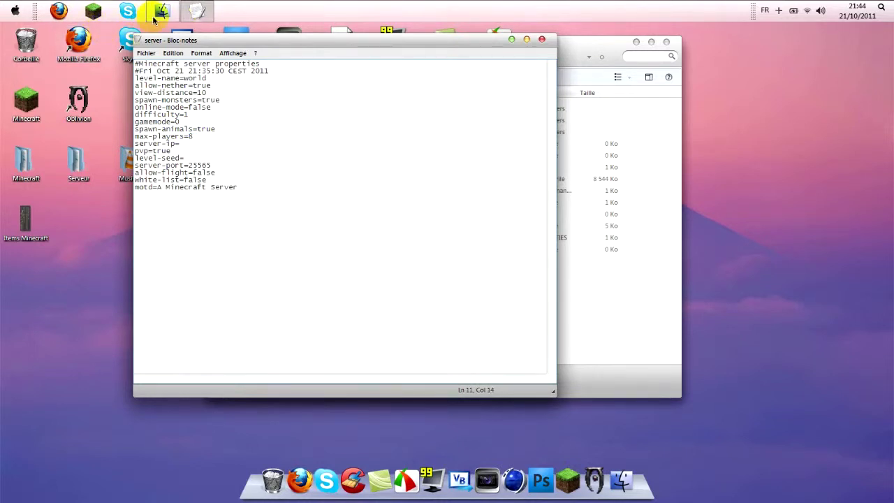
pyautogui.moveTo(160, 19)
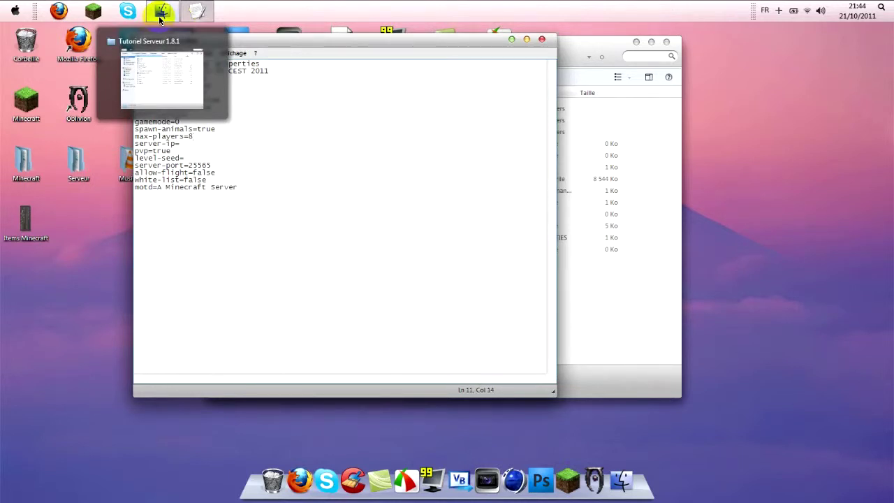
pyautogui.press('BackSpace')
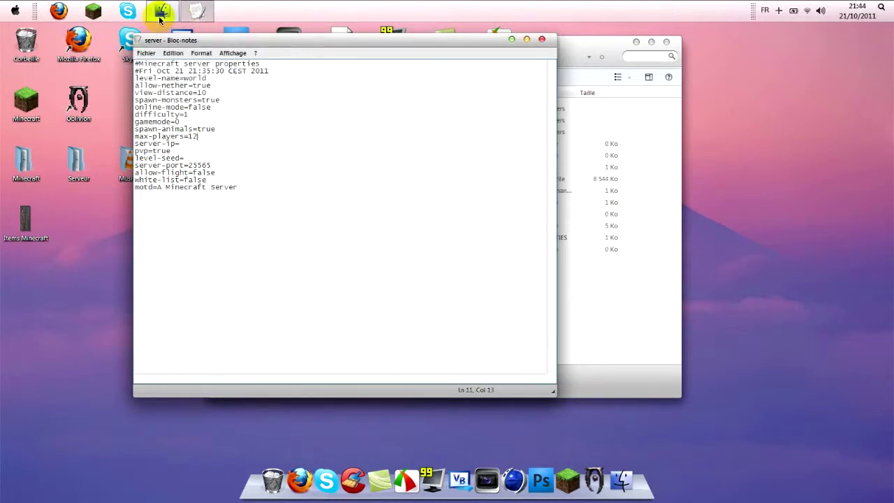
pyautogui.press('BackSpace')
pyautogui.press('BackSpace')
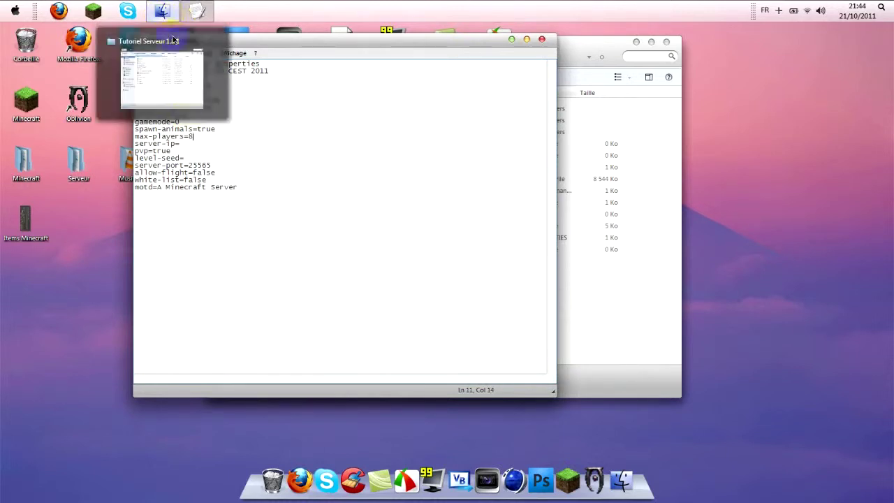
pyautogui.moveTo(180, 143); pyautogui.dragTo(137, 145)
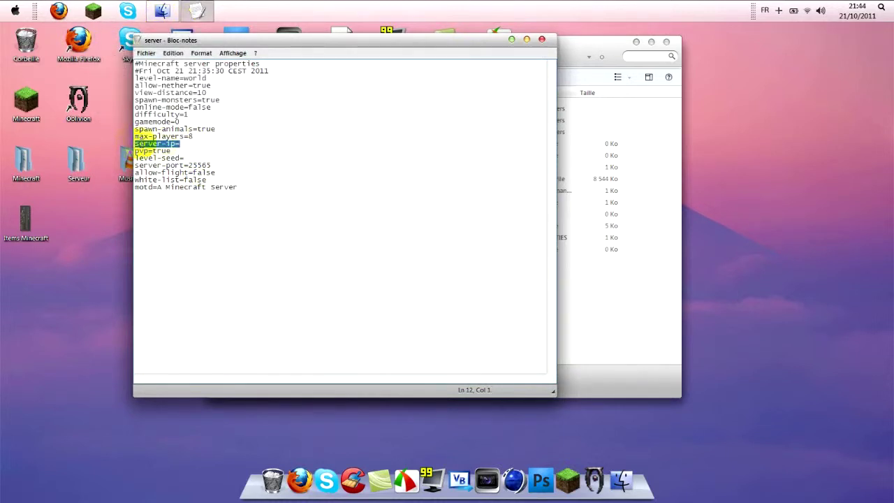
pyautogui.click(206, 145)
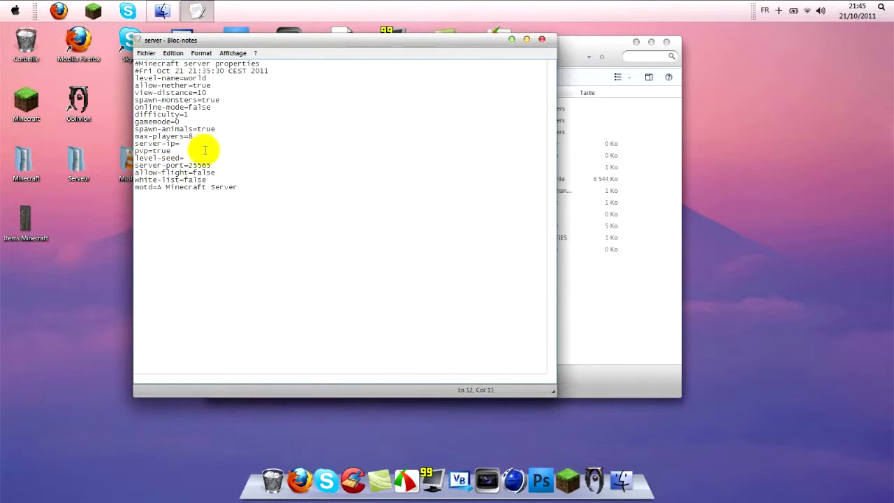
# Review the pvp and level-seed settings in the server properties
pyautogui.moveTo(203, 157); pyautogui.dragTo(138, 148)
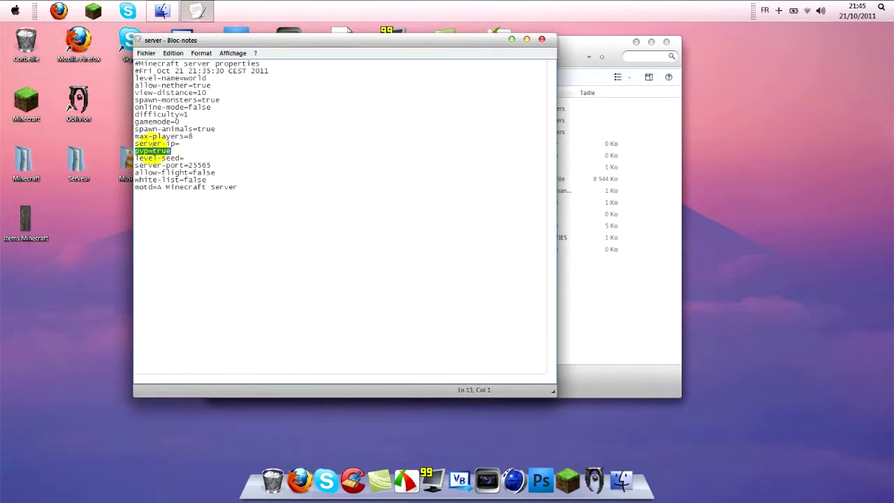
pyautogui.moveTo(152, 151); pyautogui.dragTo(183, 152)
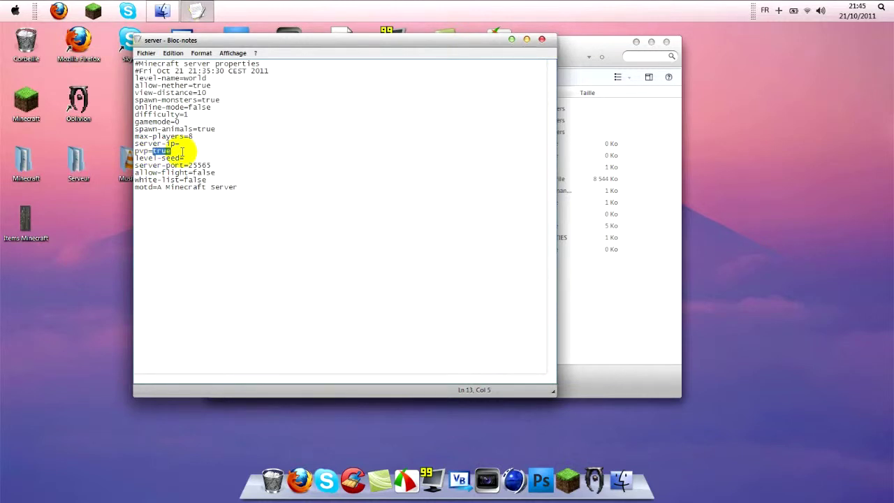
pyautogui.click(179, 151)
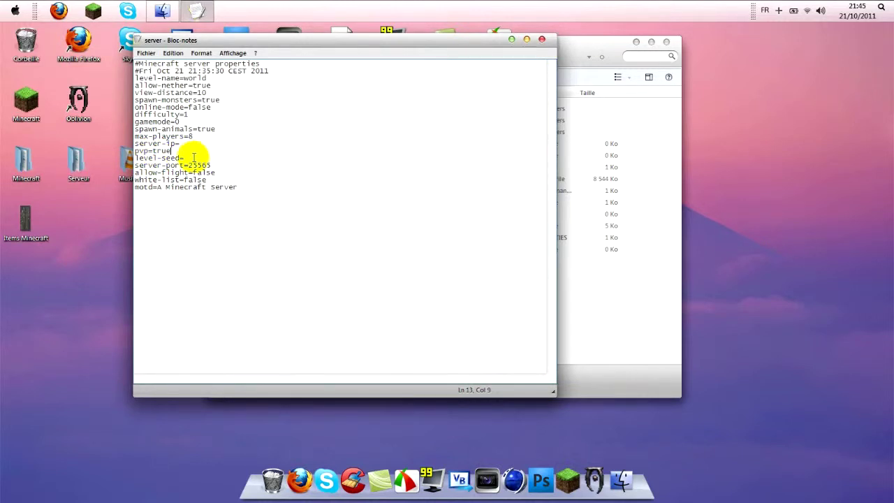
pyautogui.doubleClick(190, 157)
pyautogui.click(191, 158)
pyautogui.doubleClick(192, 159)
pyautogui.click(199, 160)
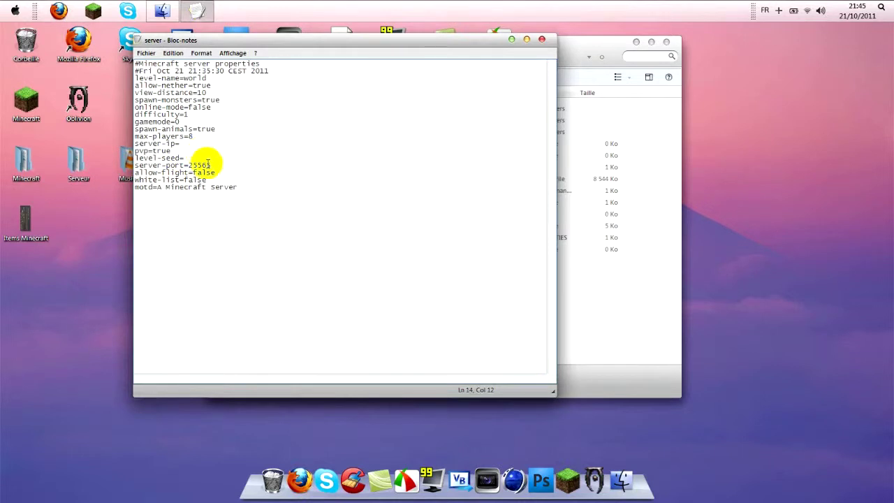
# Review the server-port, allow-flight and white-list settings in the server properties
pyautogui.click(220, 165)
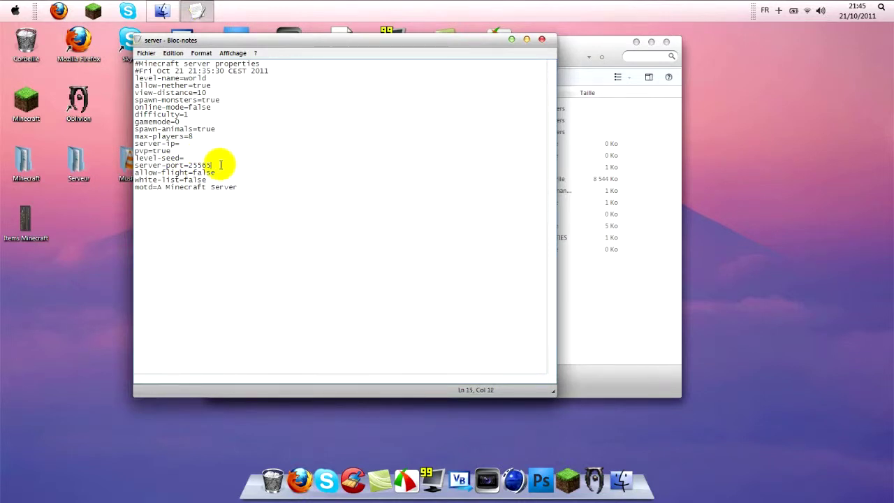
pyautogui.moveTo(219, 165); pyautogui.dragTo(139, 165)
pyautogui.click(223, 166)
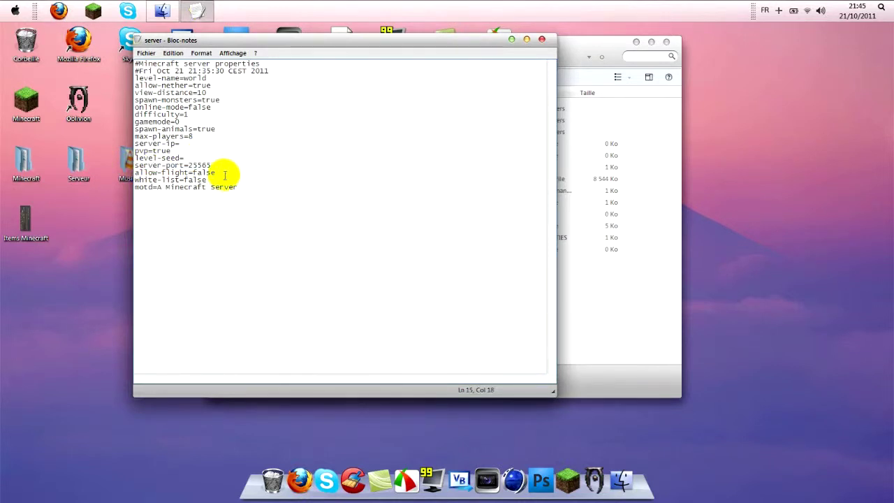
pyautogui.doubleClick(220, 172)
pyautogui.moveTo(217, 173); pyautogui.dragTo(199, 171)
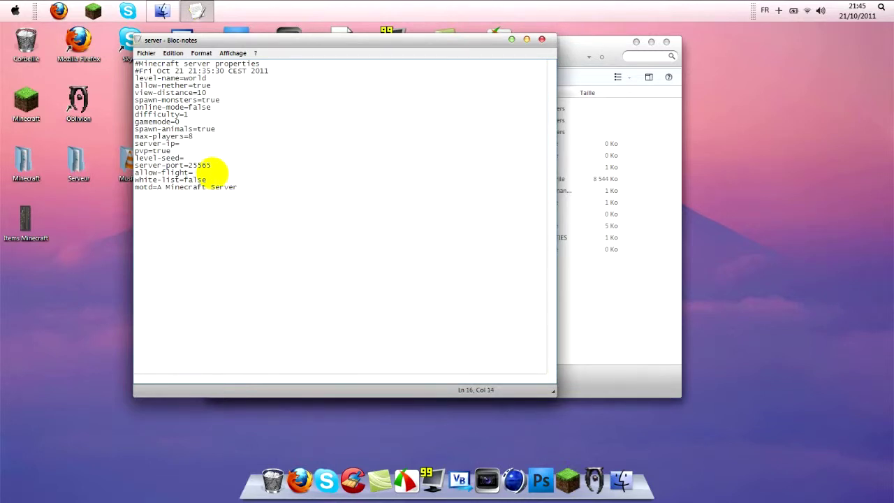
pyautogui.doubleClick(195, 179)
pyautogui.moveTo(196, 181); pyautogui.dragTo(187, 182)
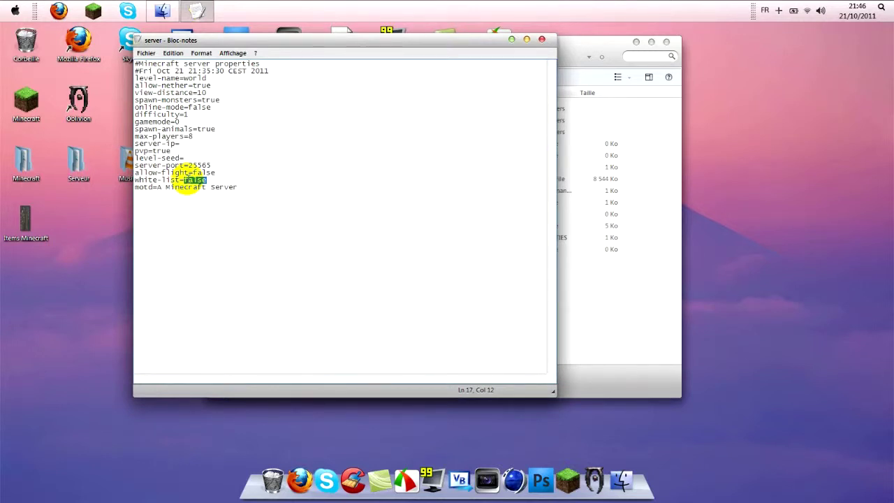
# Set motd to "Tutoriel Minecraft Serveur" in the server properties, then save and close the file
pyautogui.moveTo(260, 189); pyautogui.dragTo(157, 189)
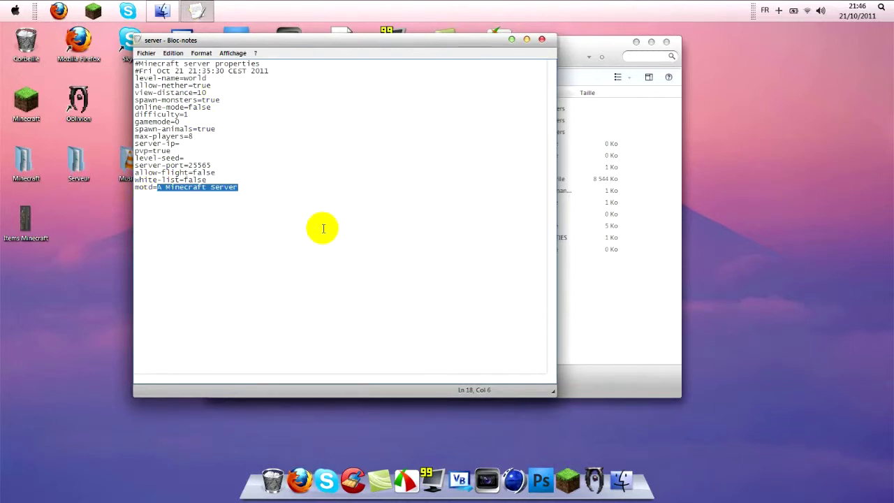
pyautogui.write('Tutoriel')
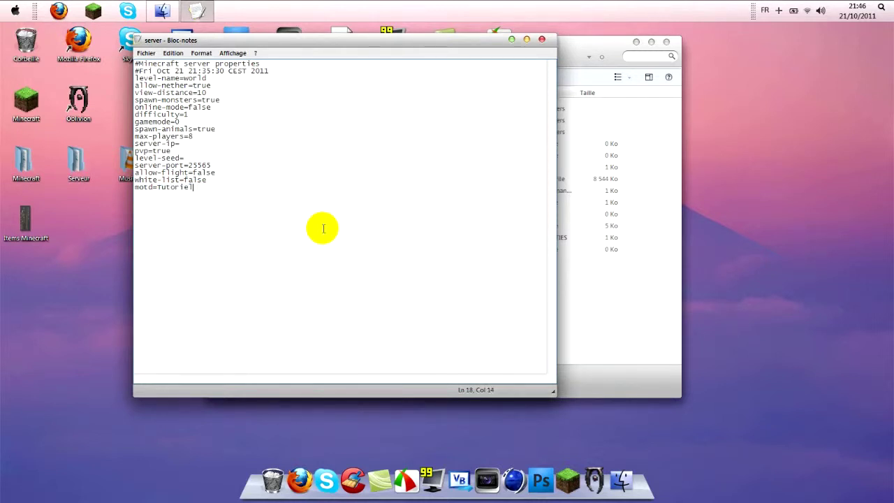
pyautogui.write(' Minecraft Serveur')
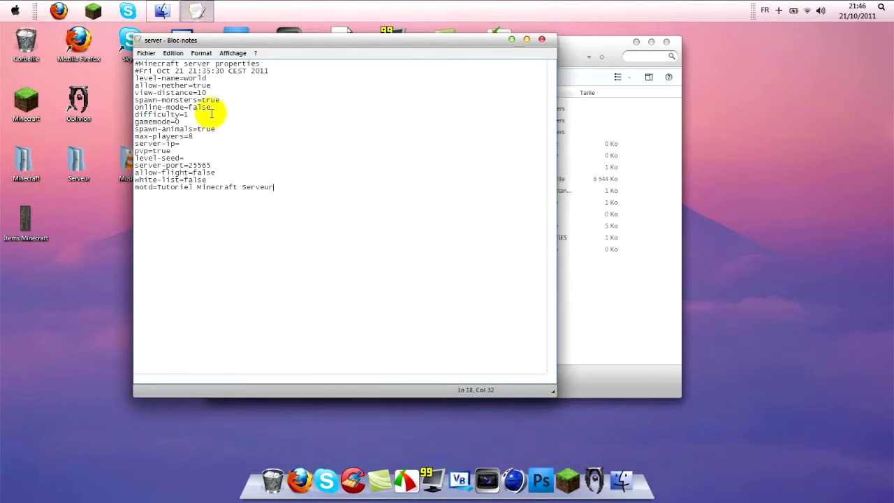
pyautogui.click(145, 53)
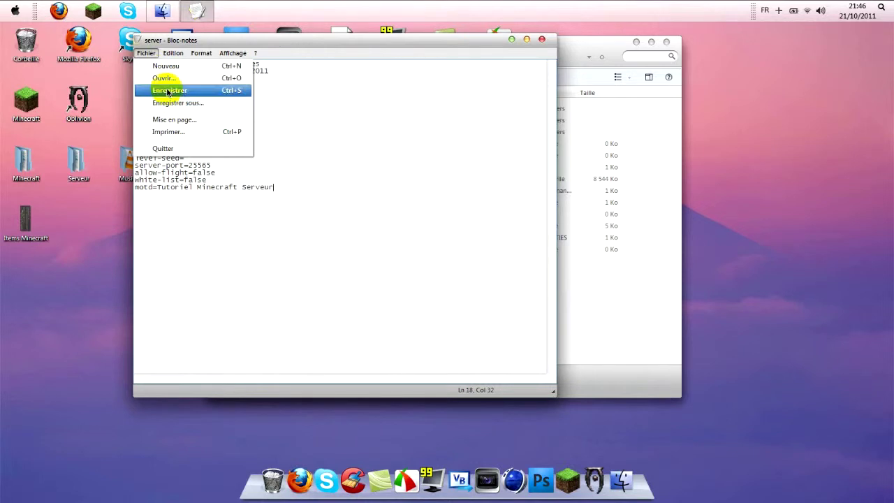
pyautogui.click(168, 90)
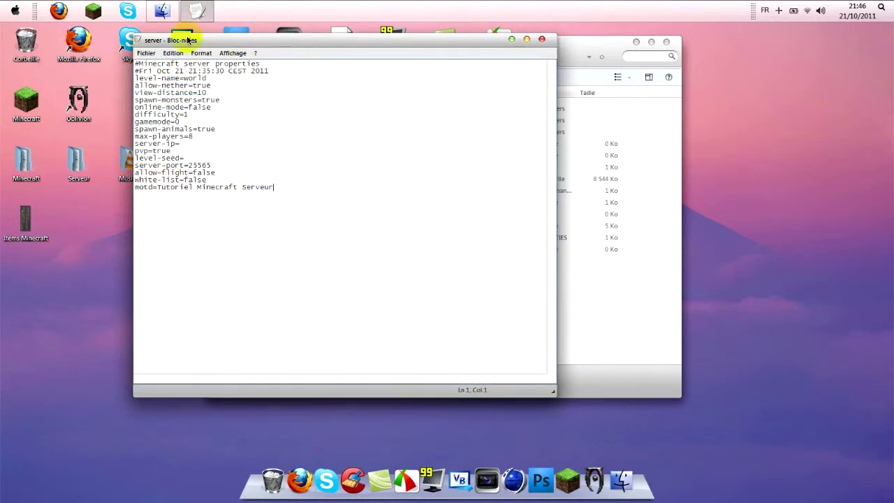
pyautogui.click(145, 53)
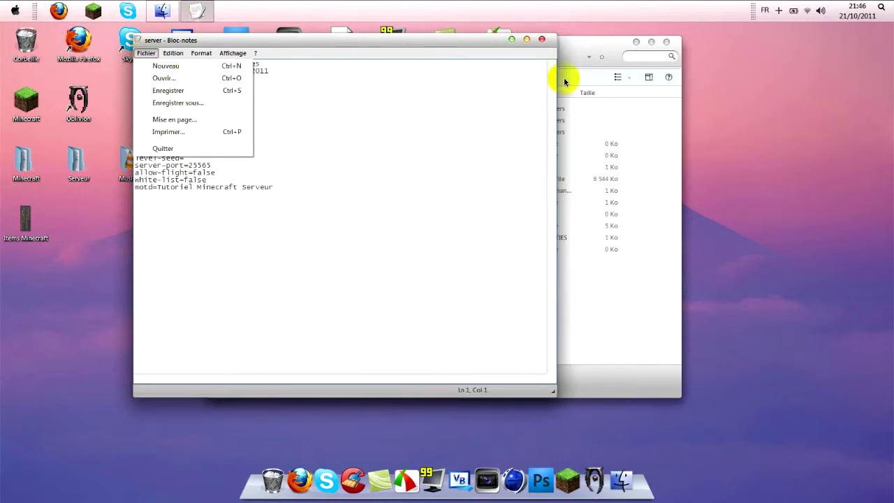
pyautogui.click(541, 42)
pyautogui.click(541, 41)
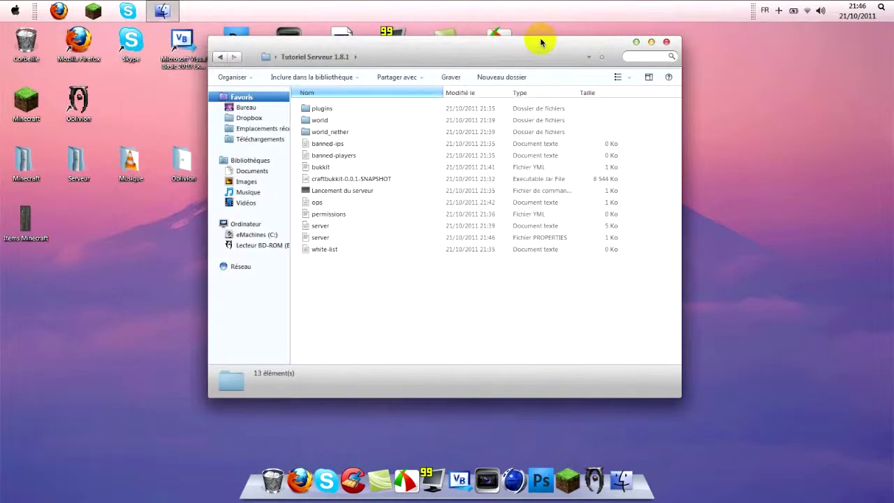
# Open the white-list file and the server properties for a check, closing each again
pyautogui.click(323, 242)
pyautogui.doubleClick(343, 248)
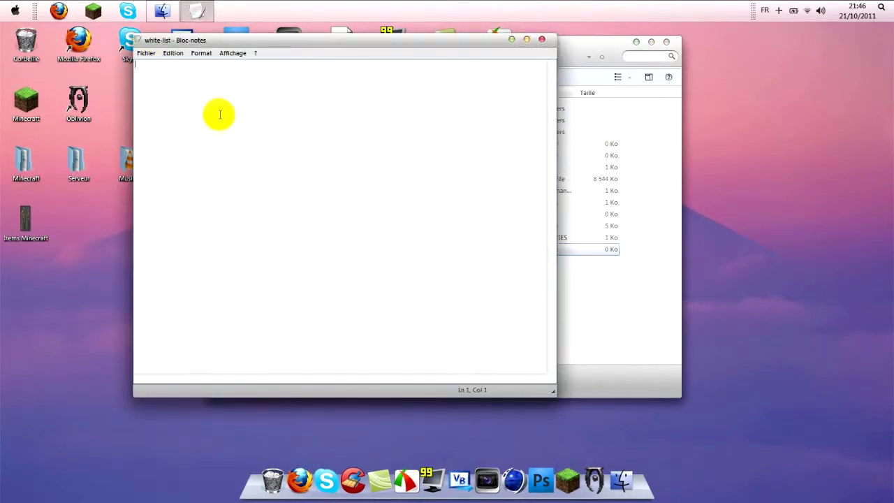
pyautogui.click(541, 39)
pyautogui.doubleClick(323, 237)
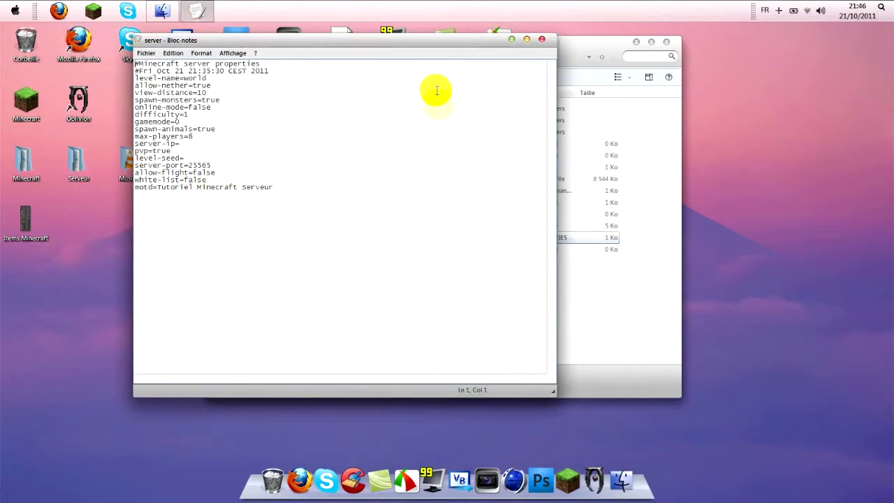
pyautogui.click(542, 39)
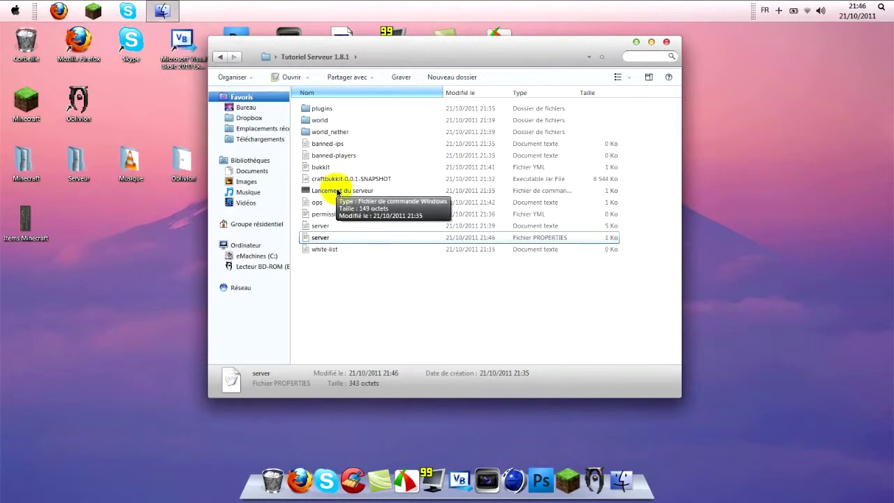
# Start the server with the "Lancement du serveur" script and run "op Player1" in its console
pyautogui.doubleClick(336, 189)
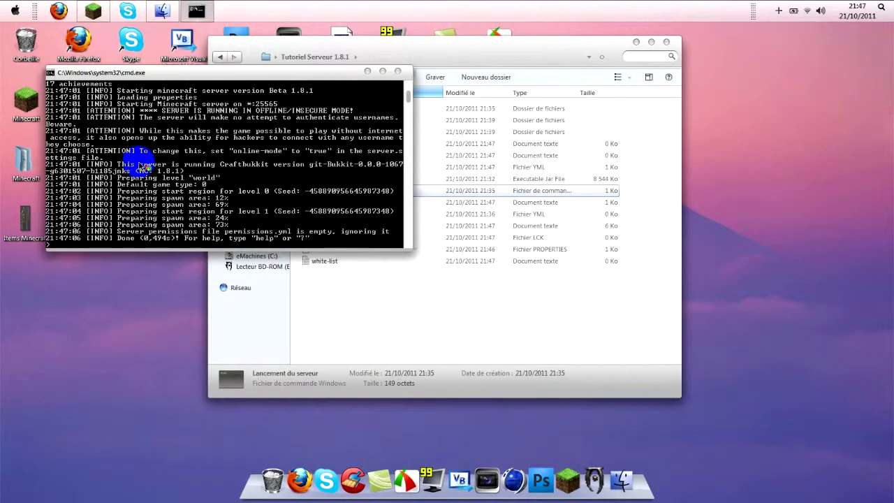
pyautogui.click(169, 195)
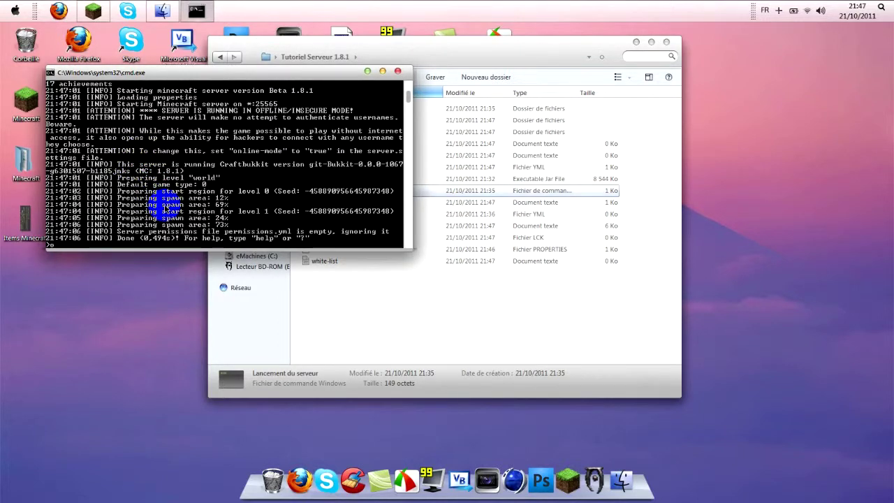
pyautogui.write('op Pl')
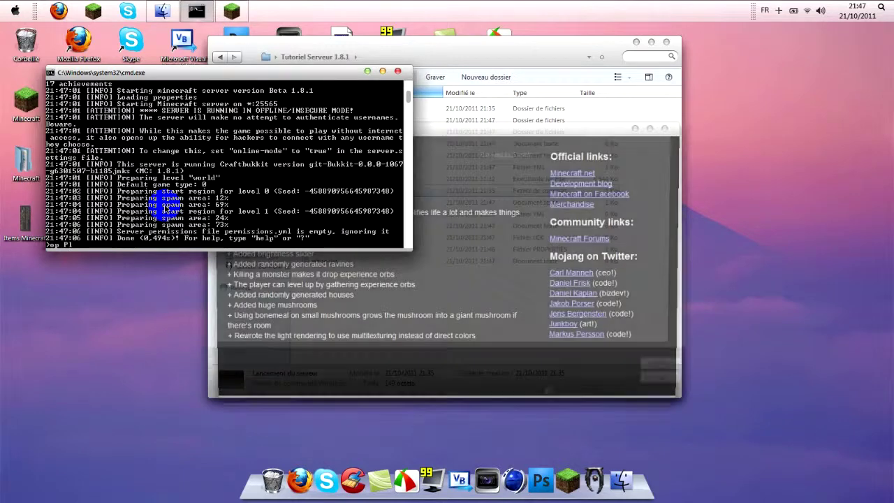
pyautogui.write('ayer')
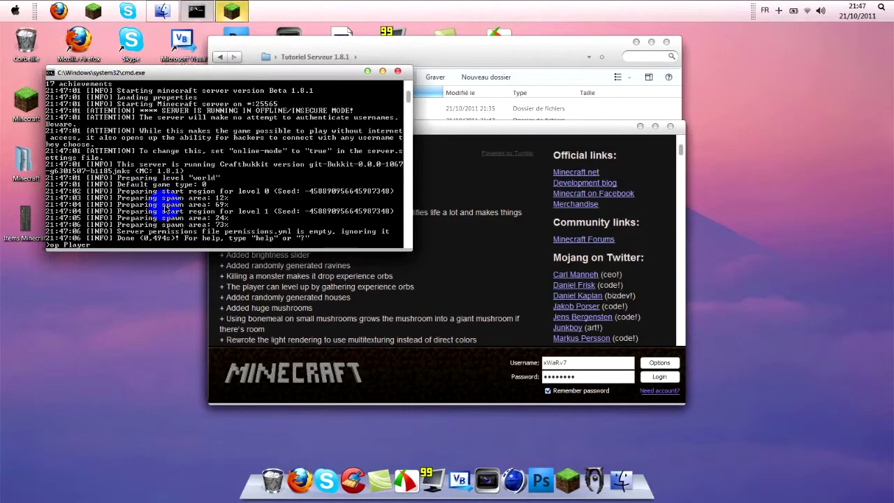
pyautogui.write('1')
pyautogui.press('Return')
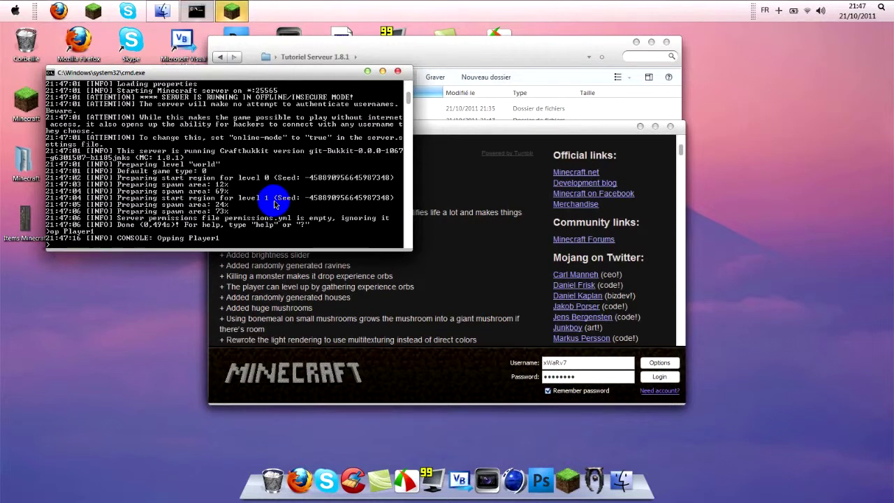
# Run "whitelist add Player1" in the server console
pyautogui.write('telist add P')
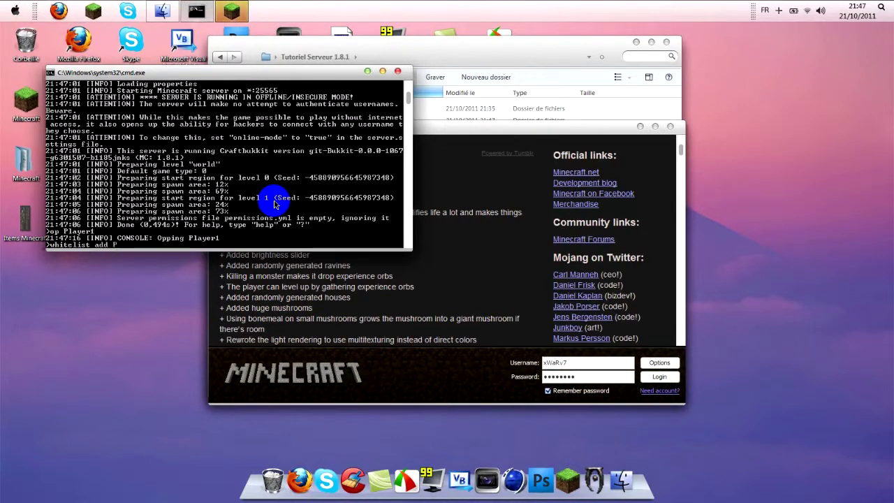
pyautogui.write('layer1')
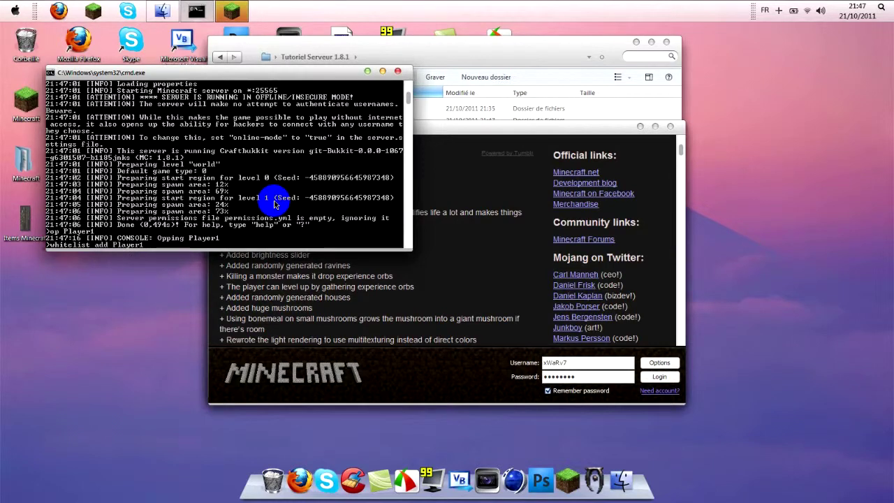
pyautogui.press('Return')
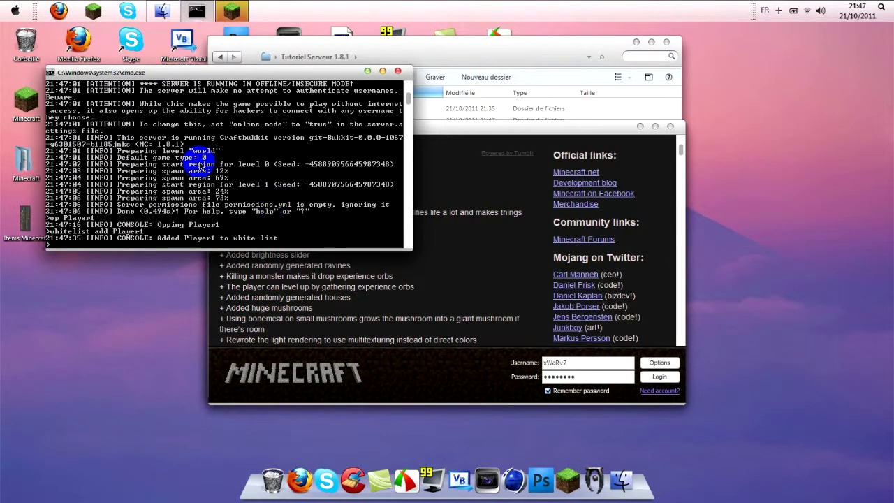
# Log in to Minecraft through the launcher with the remembered account and minimize the server console and folder windows
pyautogui.click(649, 364)
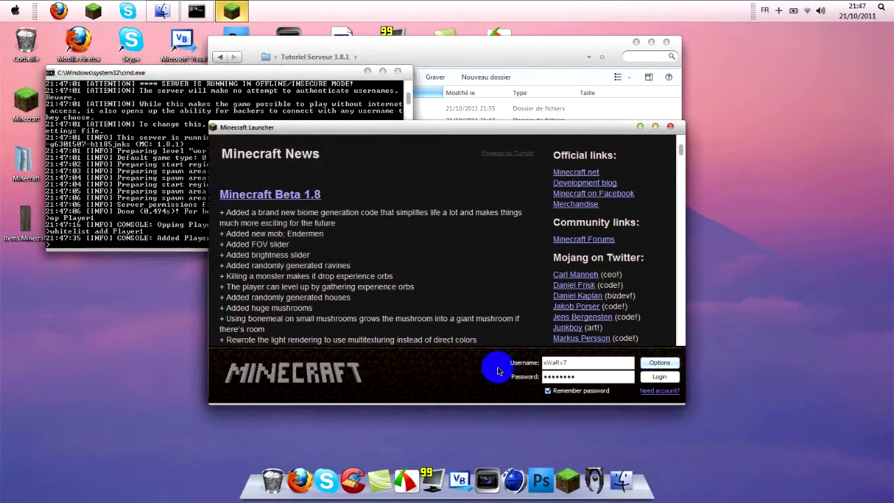
pyautogui.click(659, 376)
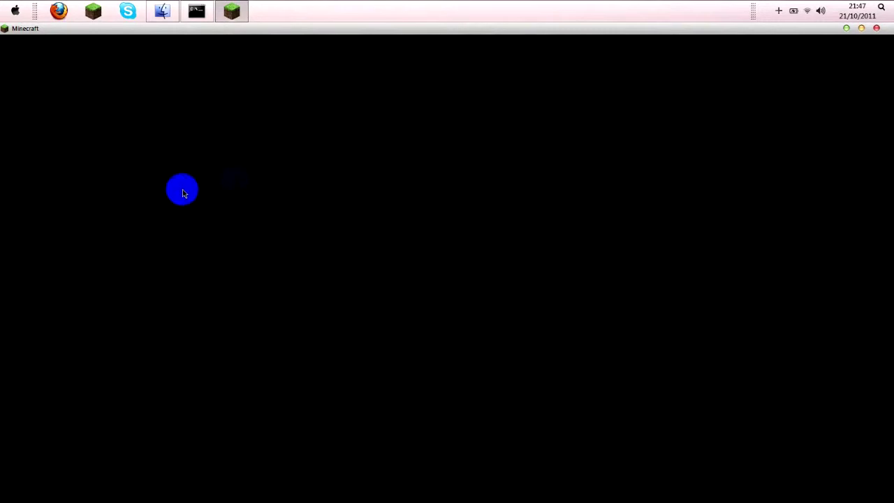
pyautogui.click(196, 10)
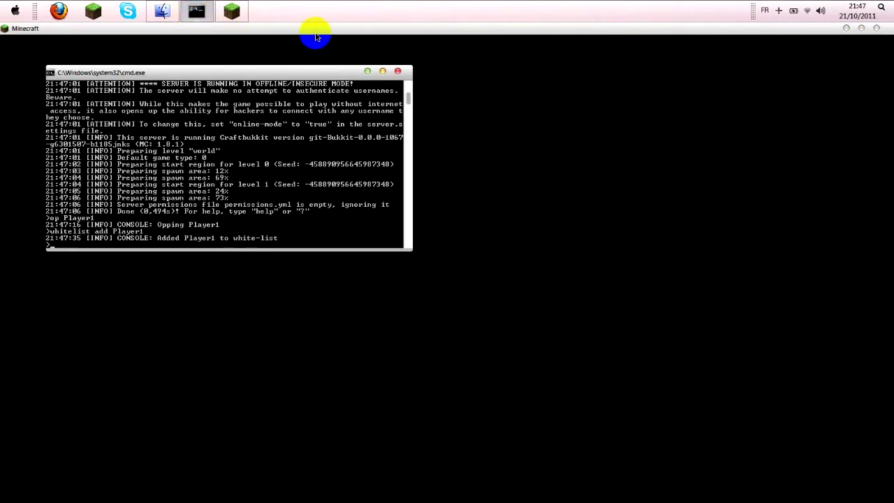
pyautogui.click(368, 71)
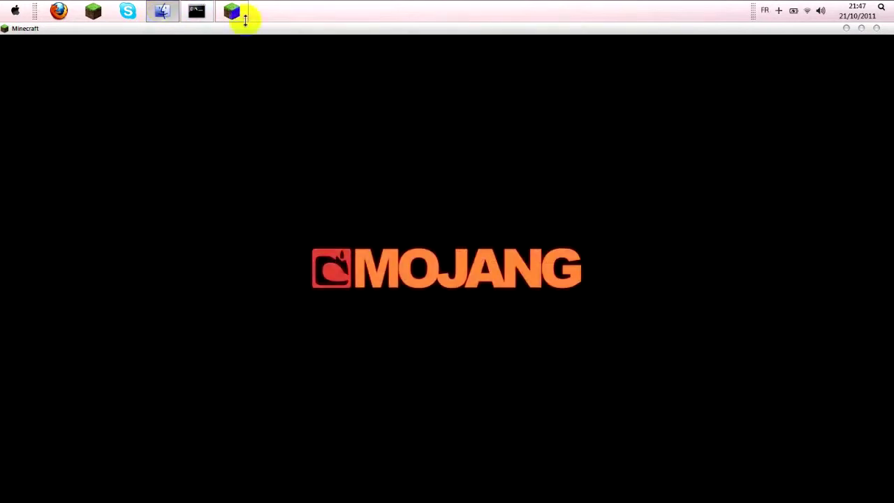
pyautogui.click(168, 14)
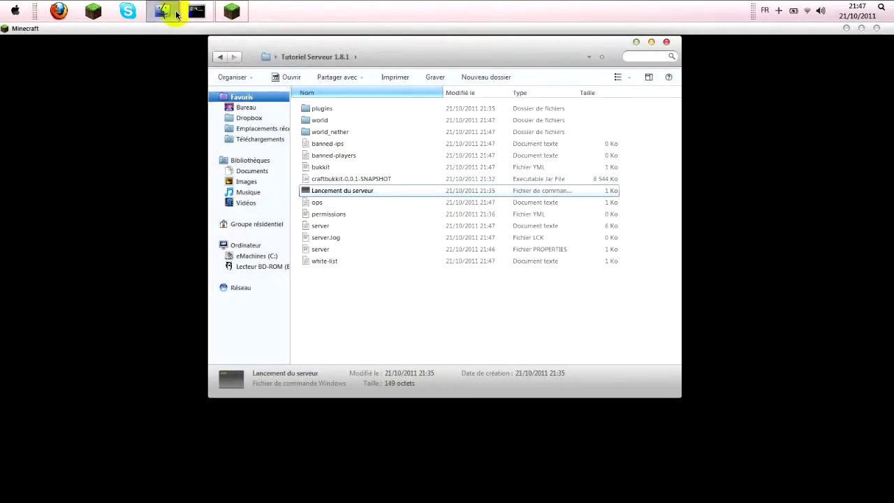
pyautogui.click(172, 14)
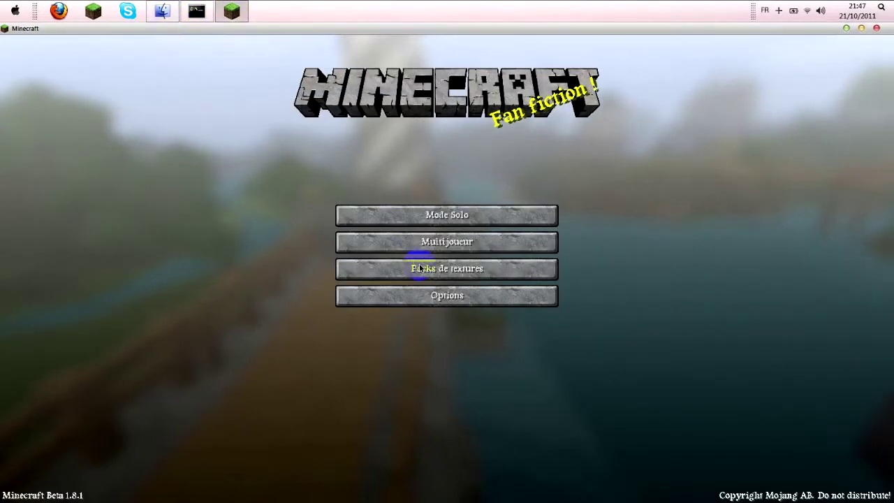
# Switch Minecraft to the Default texture pack and open the multiplayer server list
pyautogui.click(359, 269)
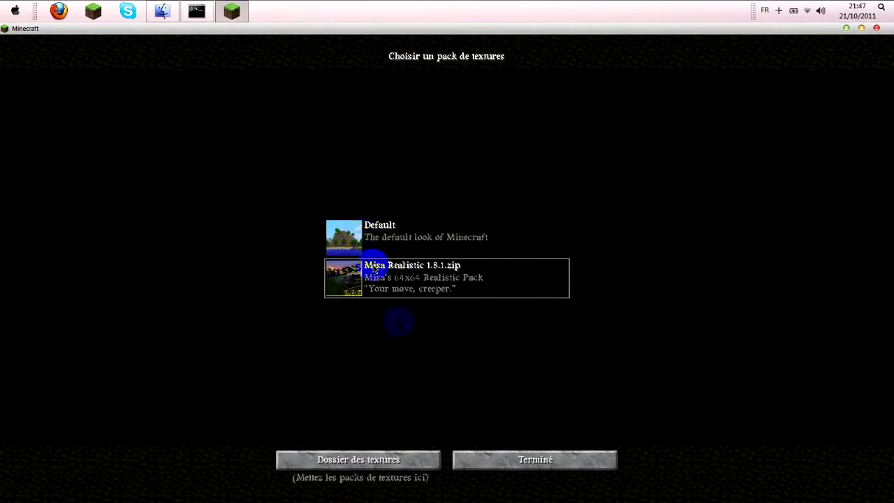
pyautogui.click(492, 461)
pyautogui.click(401, 248)
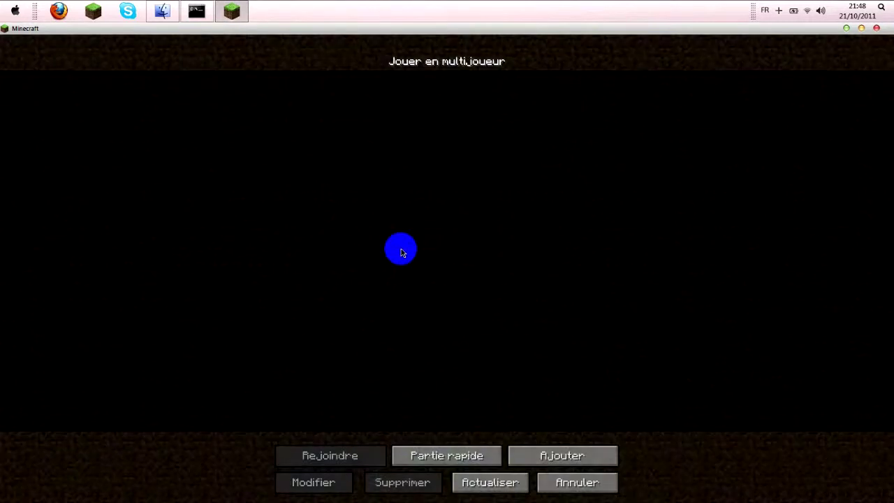